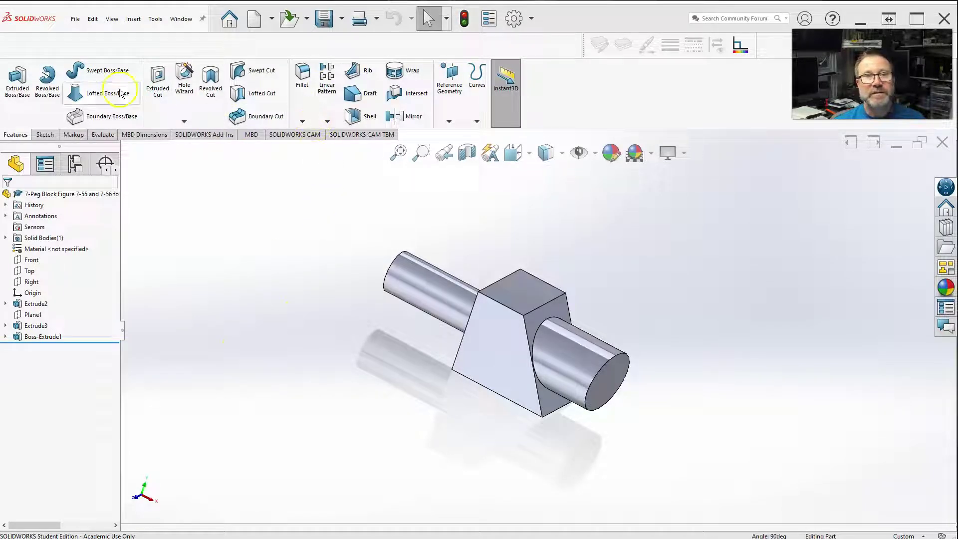
Start a fillet on the peg block, keeping the 10 mm radius and Default overflow type
left_click(302, 80)
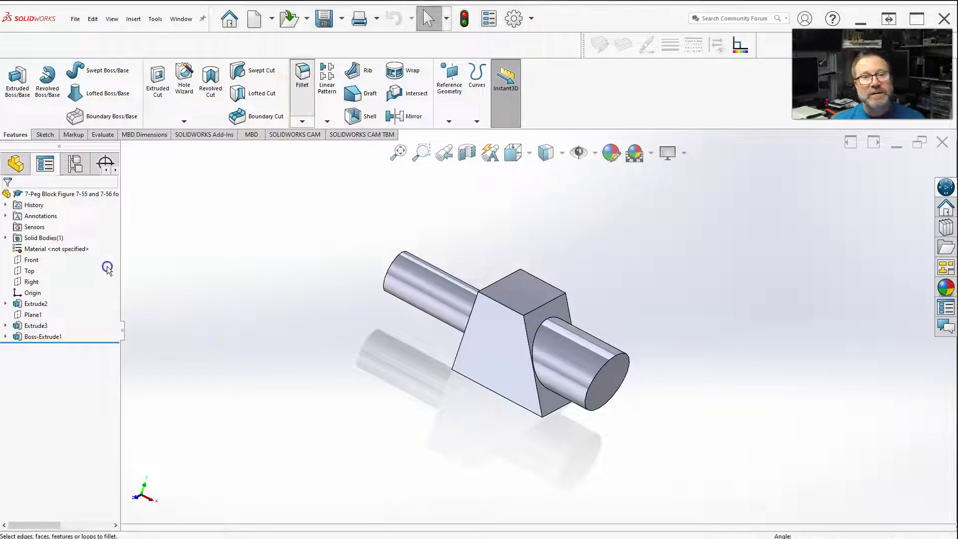
scroll(98, 324, "down", 5)
scroll(98, 324, "down", 3)
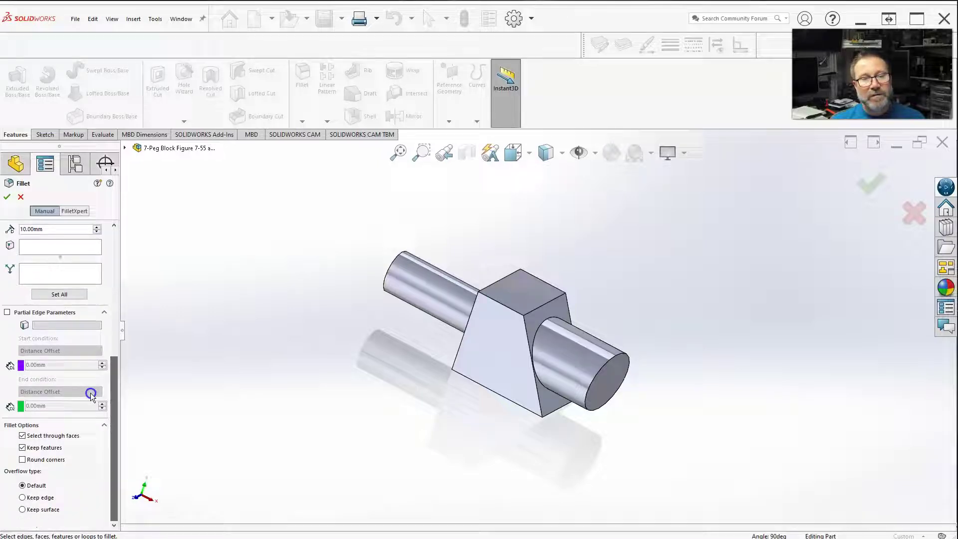
left_click(23, 485)
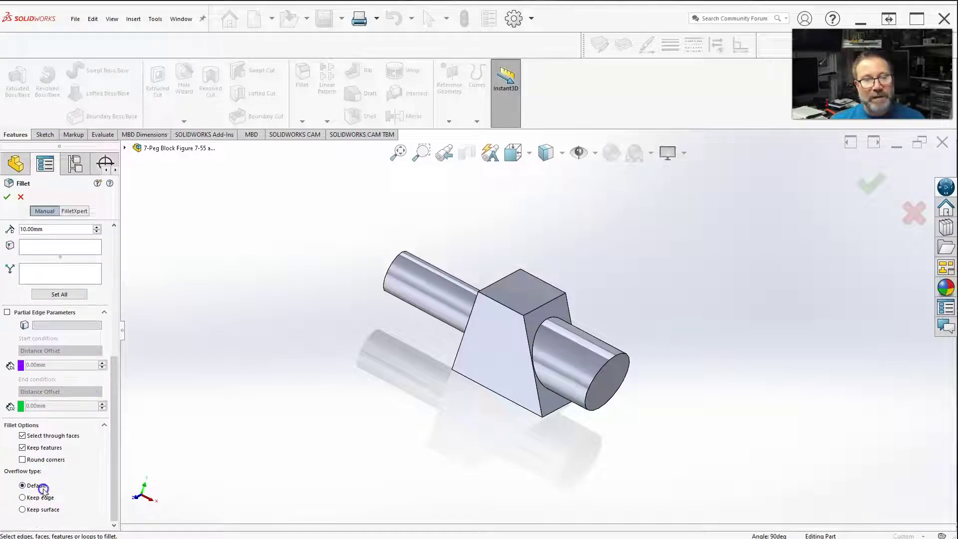
middle_click_drag(300, 388, 365, 291)
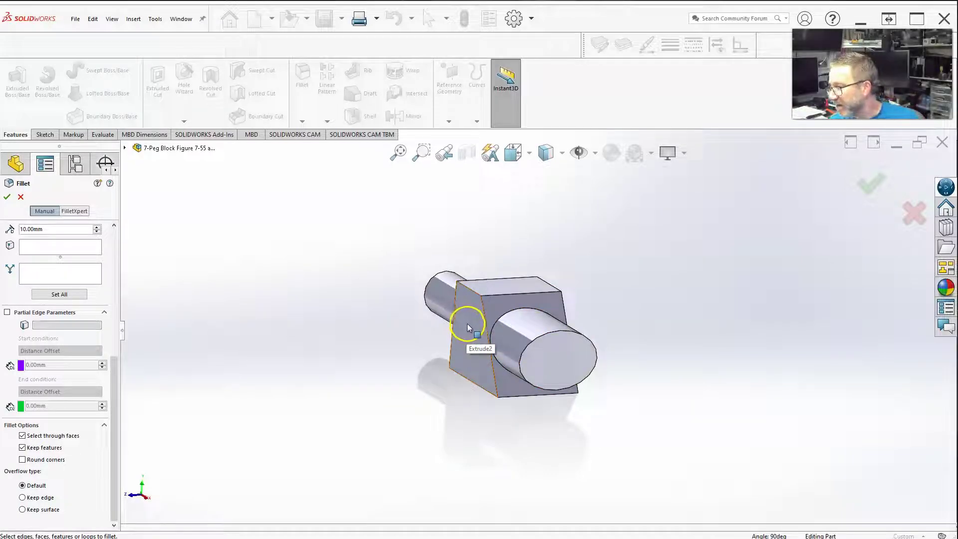
Select the circular edge where the peg cylinder meets the block's top face
middle_click_drag(475, 306, 525, 304)
scroll(522, 345, "up", 3)
scroll(522, 344, "down", 5)
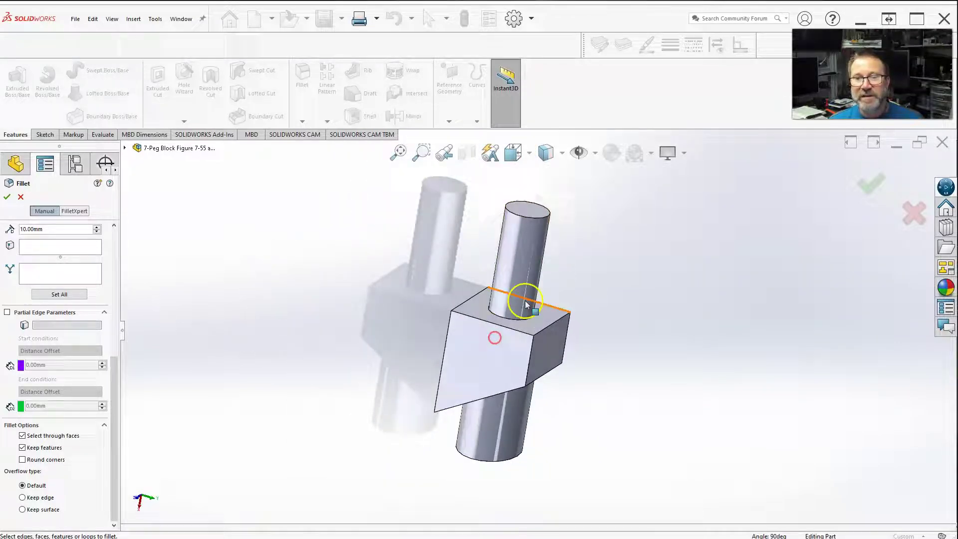
scroll(459, 295, "up", 3)
scroll(492, 342, "down", 2)
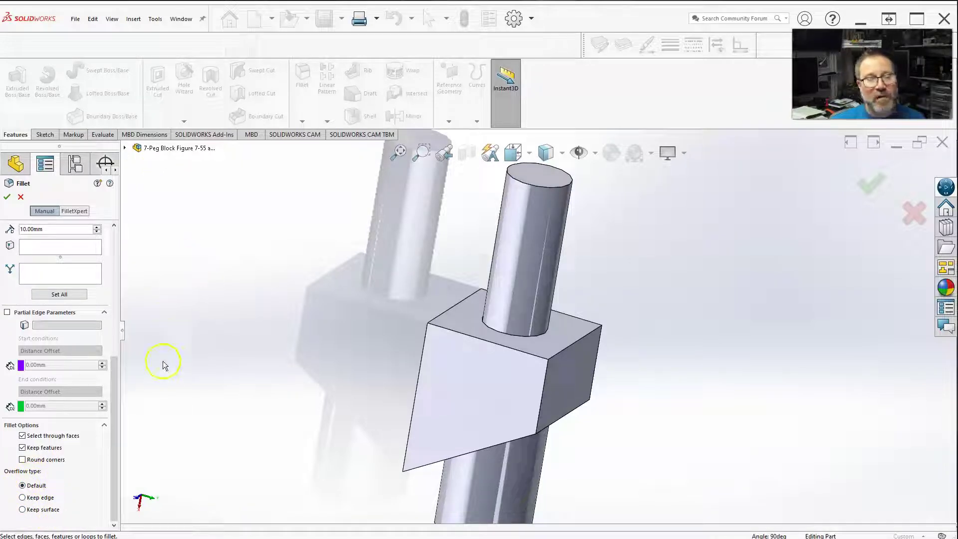
left_click(503, 334)
left_click(262, 344)
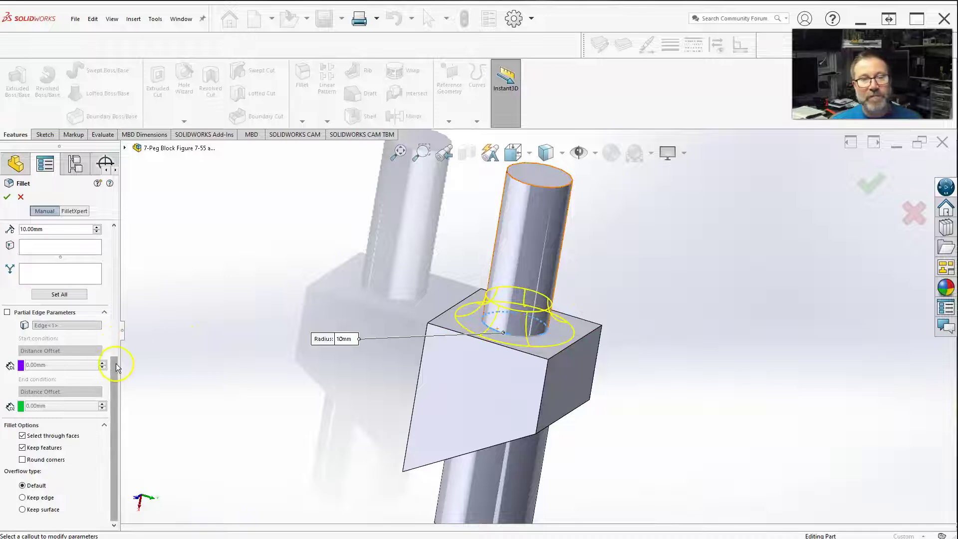
Change the fillet radius to 20 mm and review the Overflow type options
left_click_drag(116, 348, 125, 283)
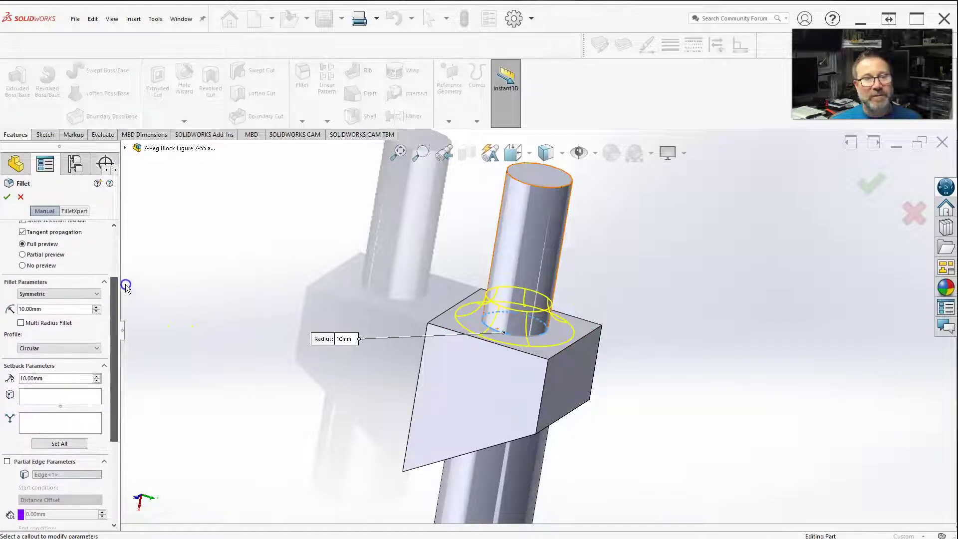
left_click(53, 310)
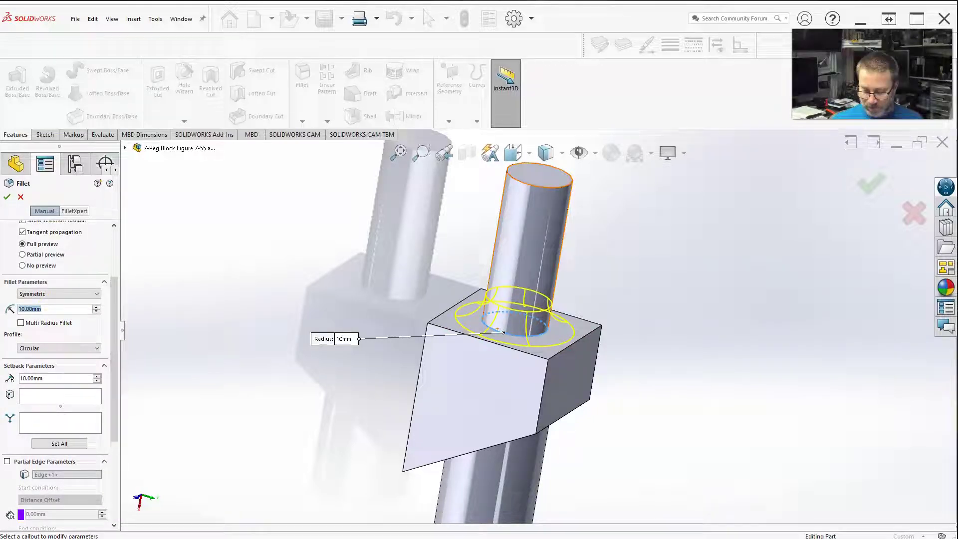
type("20")
key("Return")
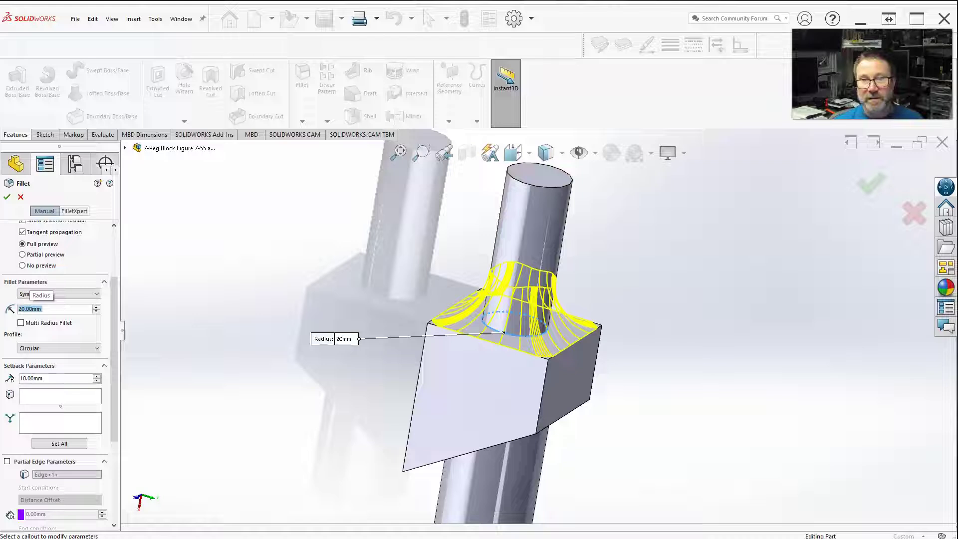
middle_click_drag(509, 322, 505, 323)
left_click_drag(111, 337, 111, 430)
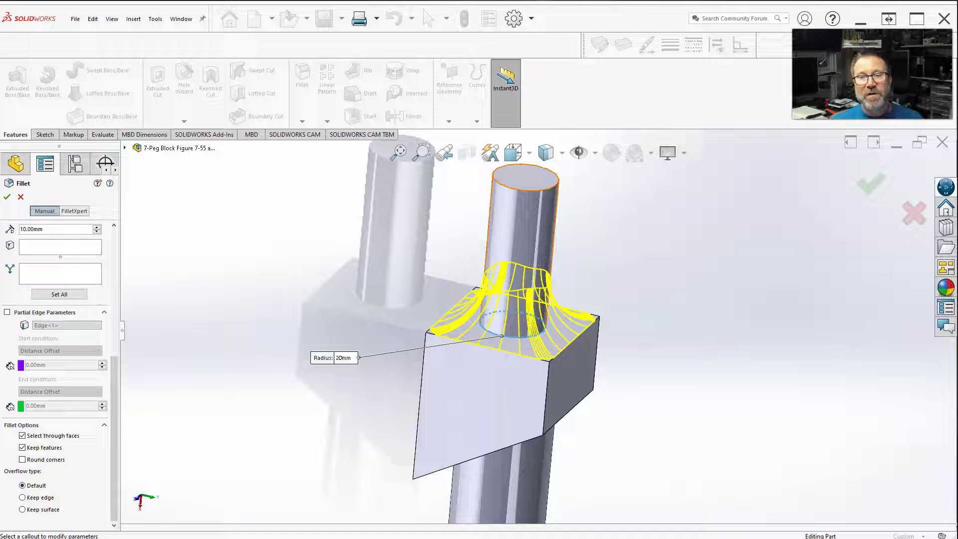
left_click(23, 498)
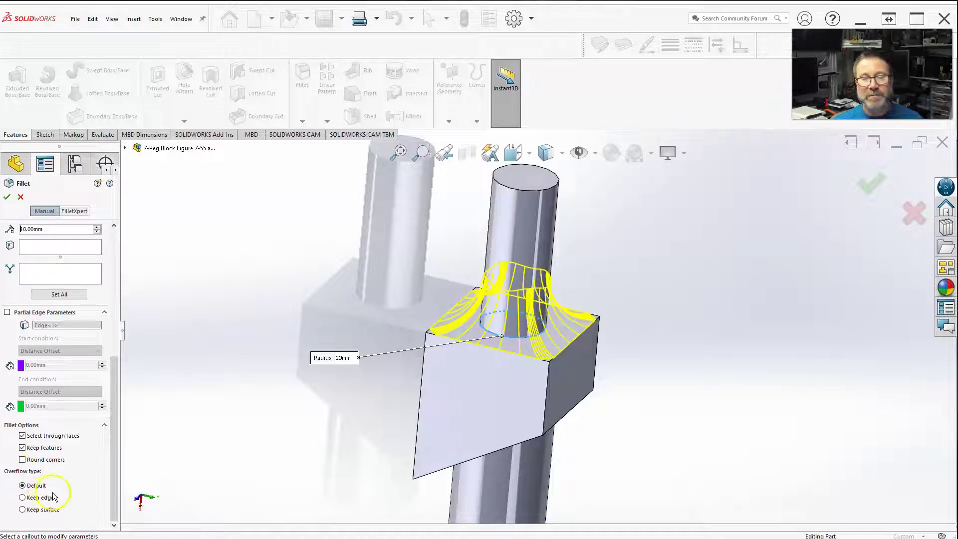
Inspect the 20 mm preview from several angles and apply it as Fillet1
scroll(506, 375, "down", 2)
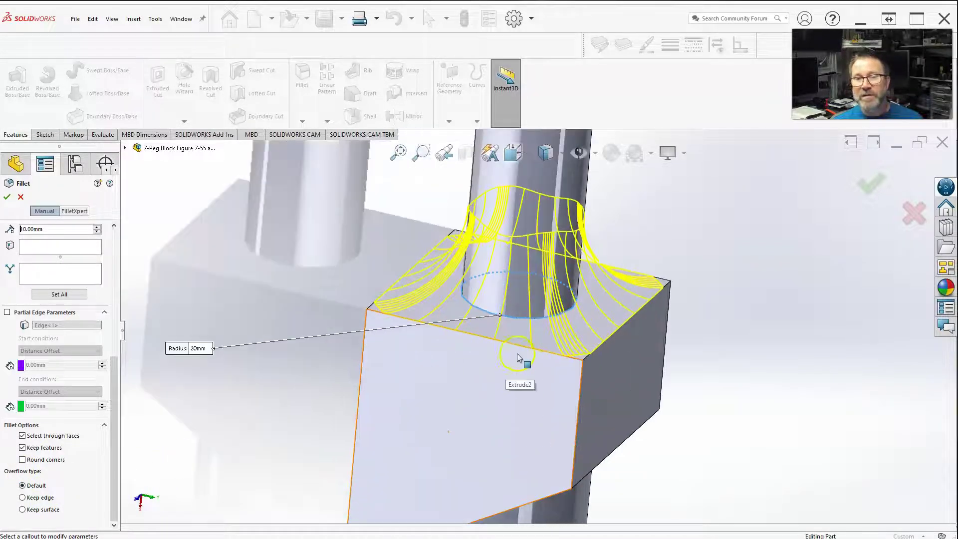
middle_click_drag(496, 387, 507, 364)
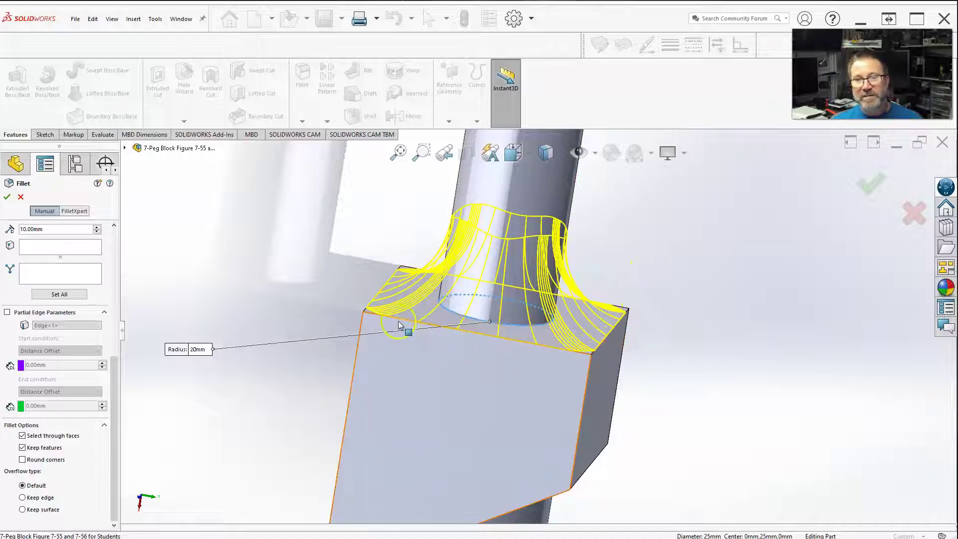
middle_click_drag(563, 355, 496, 301)
left_click(869, 182)
scroll(548, 339, "up", 2)
scroll(614, 313, "down", 4)
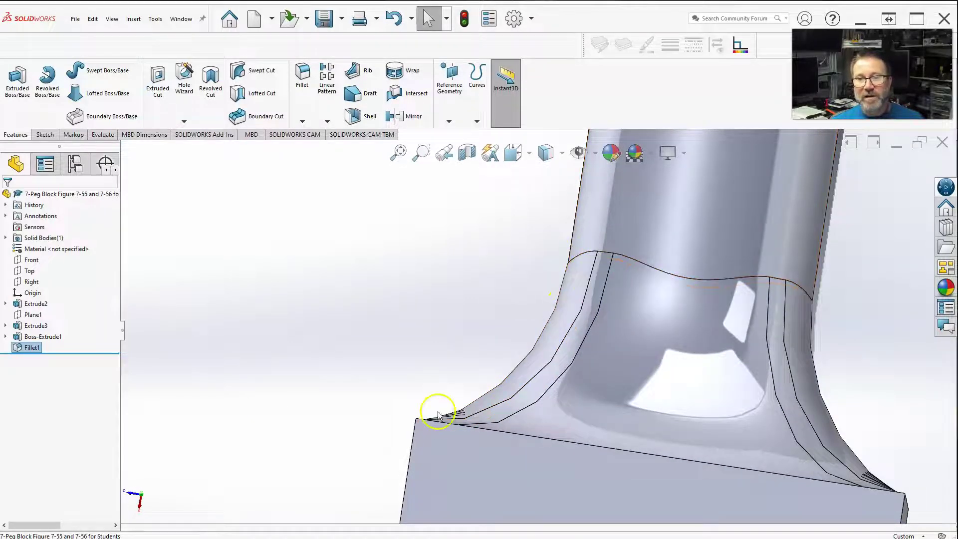
middle_click_drag(423, 433, 402, 426)
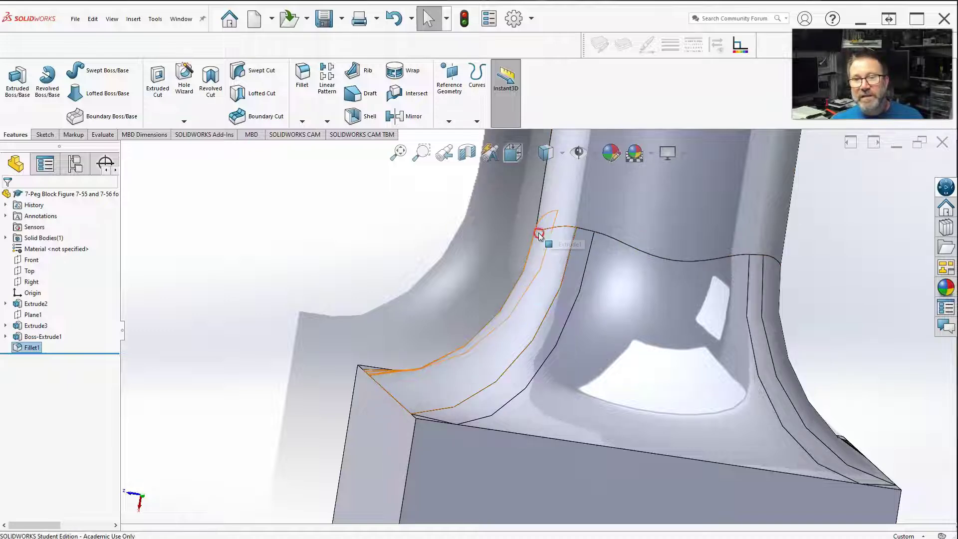
middle_click_drag(498, 293, 609, 268)
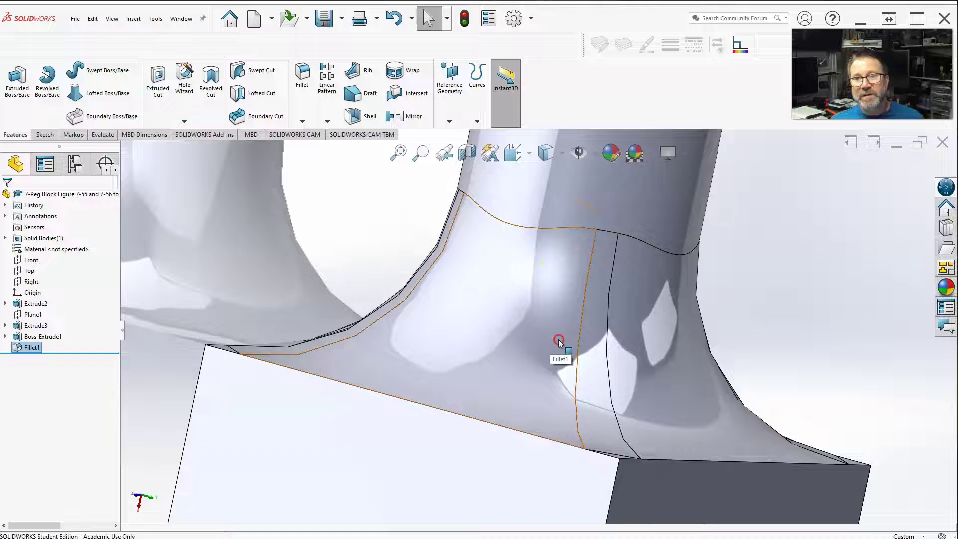
middle_click_drag(558, 337, 646, 430)
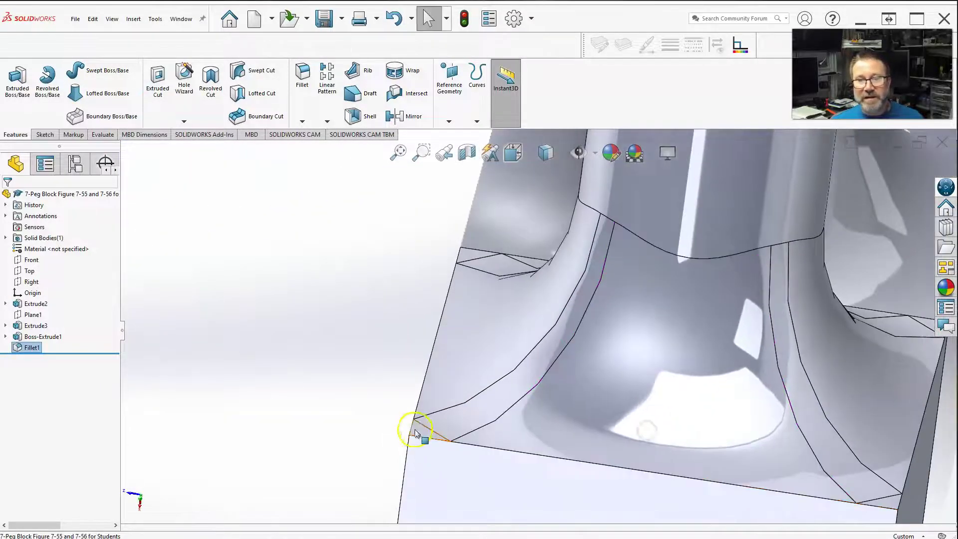
middle_click_drag(616, 274, 711, 368)
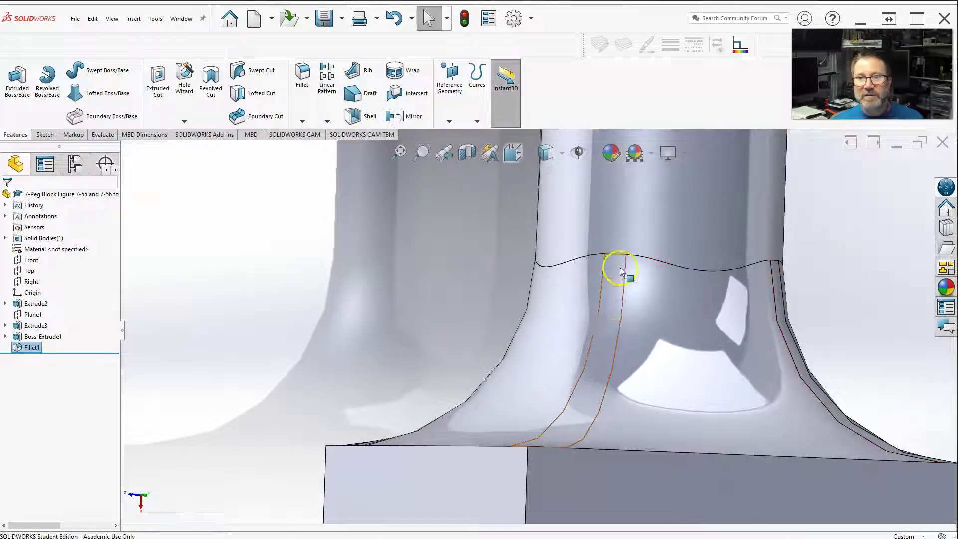
Reopen Fillet1 via Edit Feature and bring its Overflow type settings into view
right_click(32, 348)
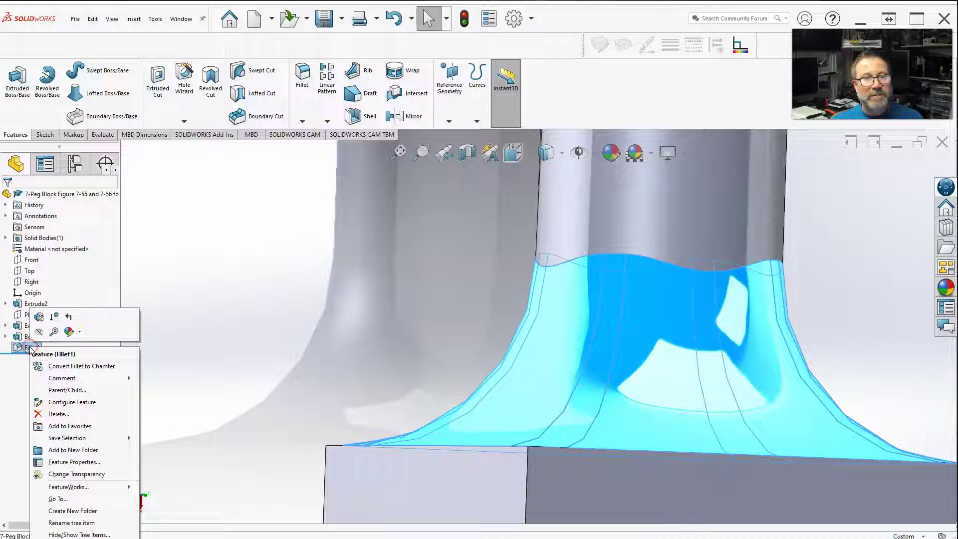
left_click(39, 317)
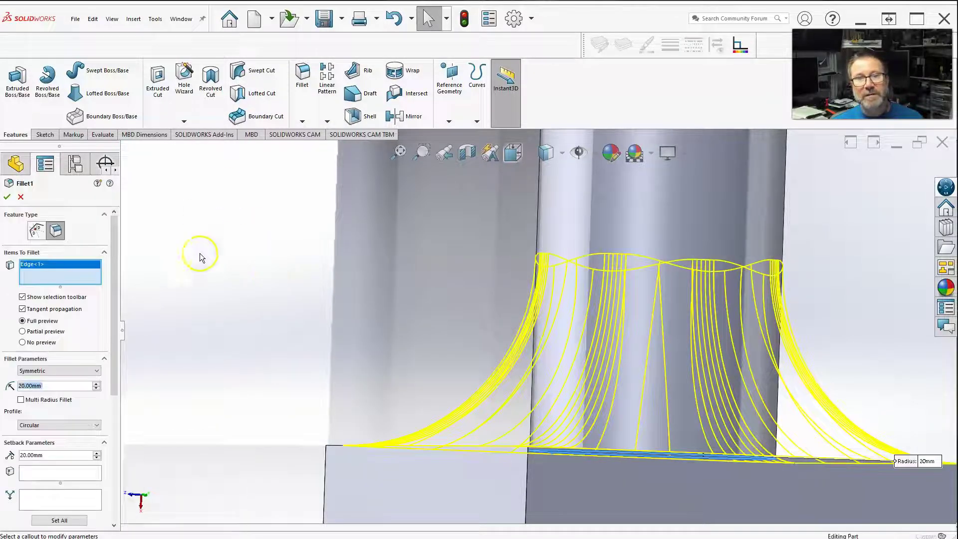
left_click_drag(116, 252, 114, 420)
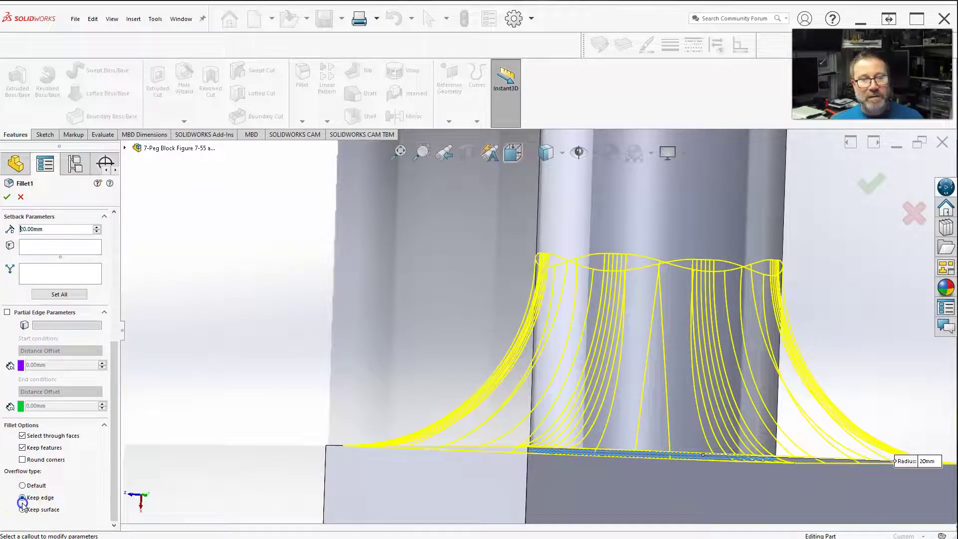
middle_click_drag(294, 332, 224, 455)
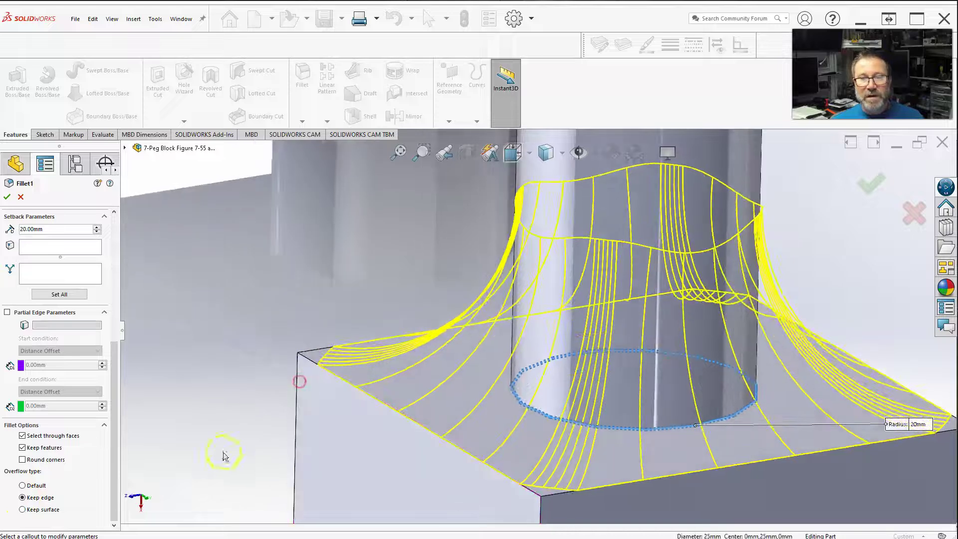
scroll(289, 409, "up", 3)
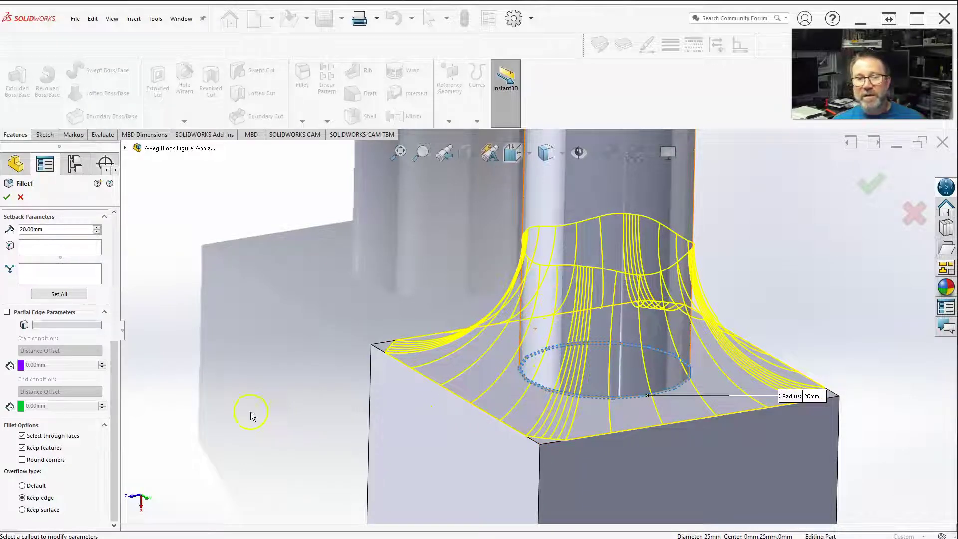
left_click(23, 510)
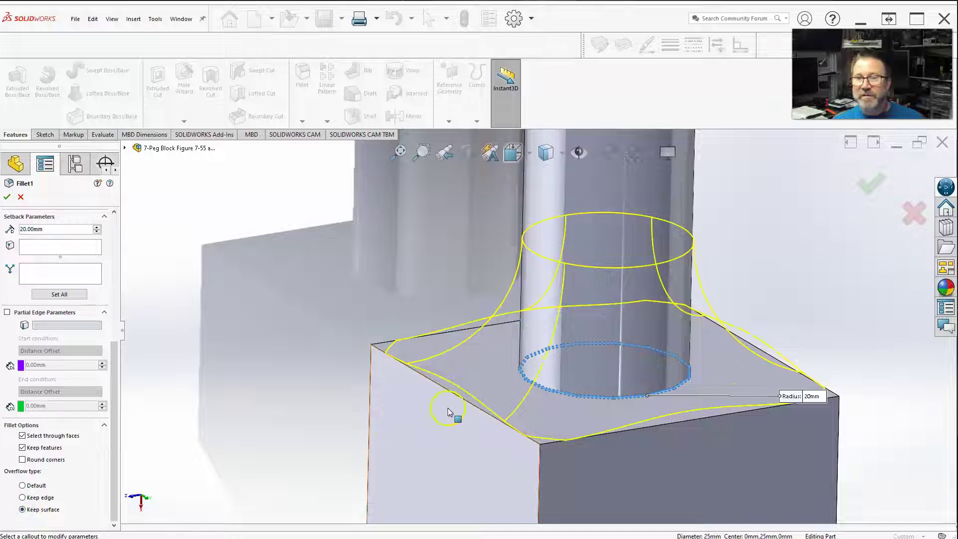
middle_click_drag(680, 291, 618, 348)
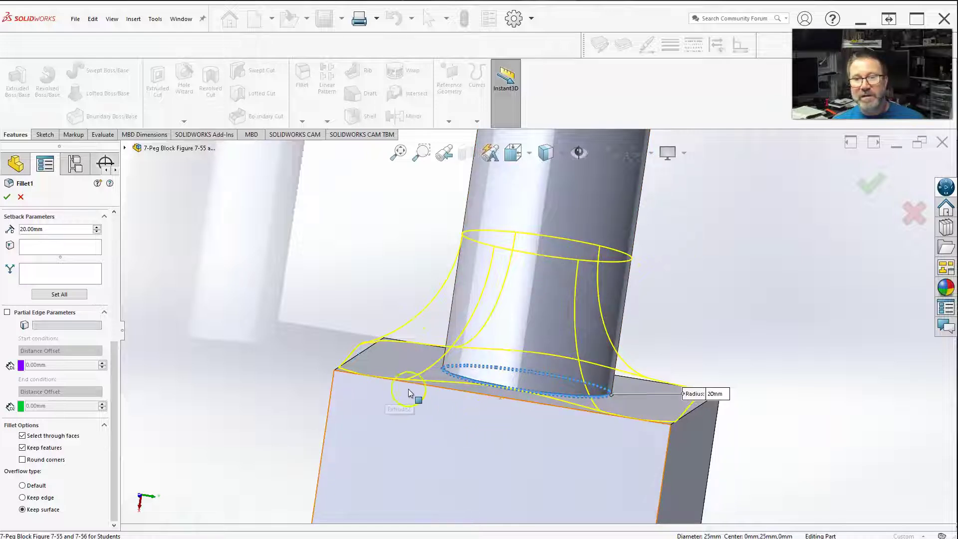
middle_click_drag(483, 504, 441, 460)
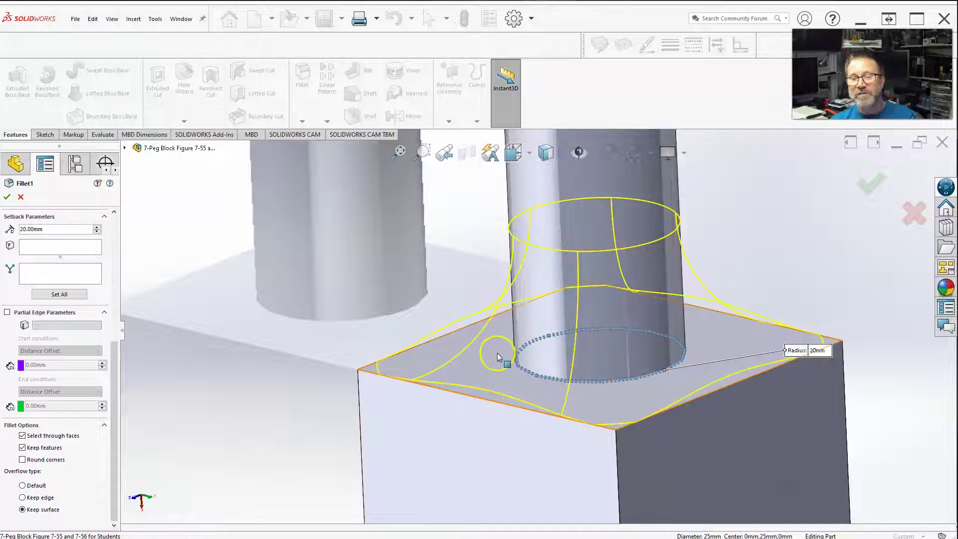
Accept Fillet1 with Keep surface overflow and inspect the 20 mm blend from above and head-on
left_click(869, 184)
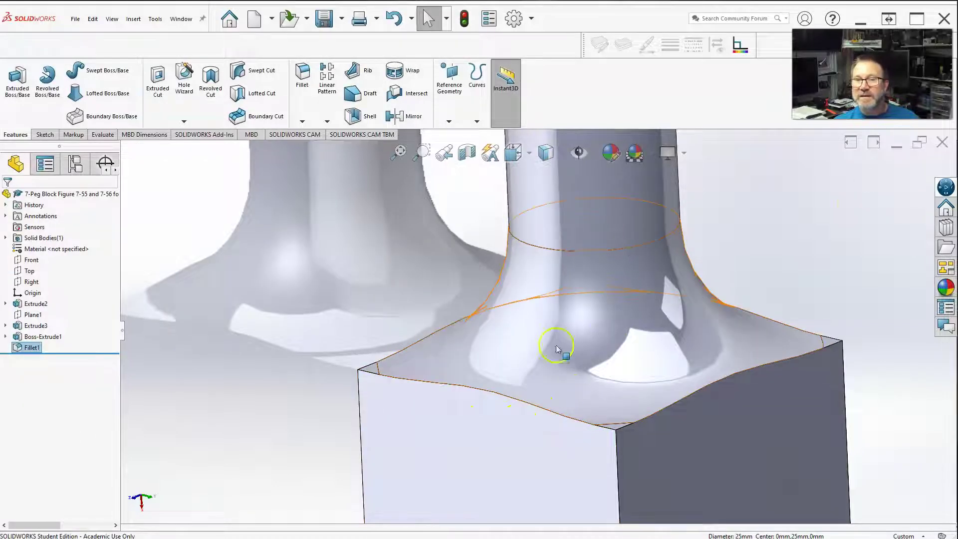
middle_click_drag(539, 417, 479, 323)
scroll(677, 353, "down", 3)
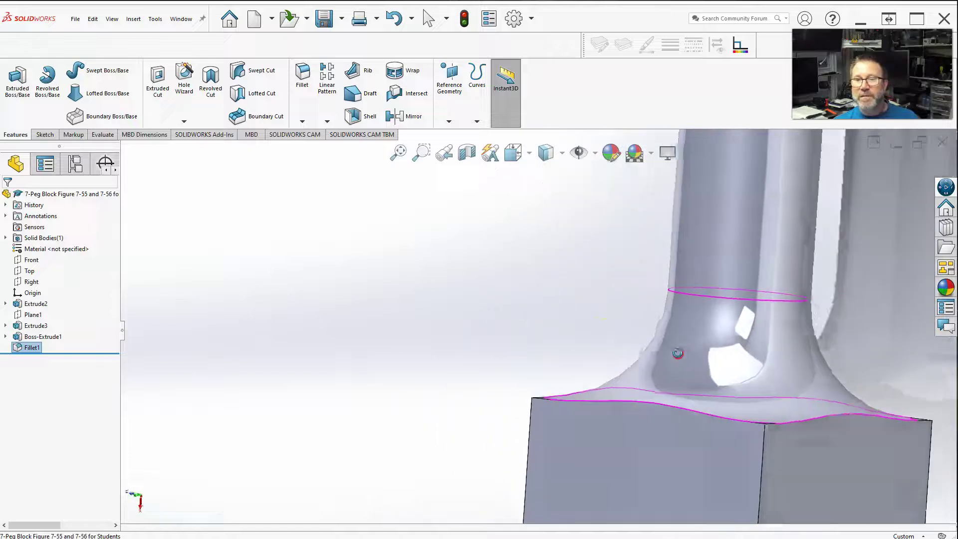
middle_click_drag(677, 354, 691, 469)
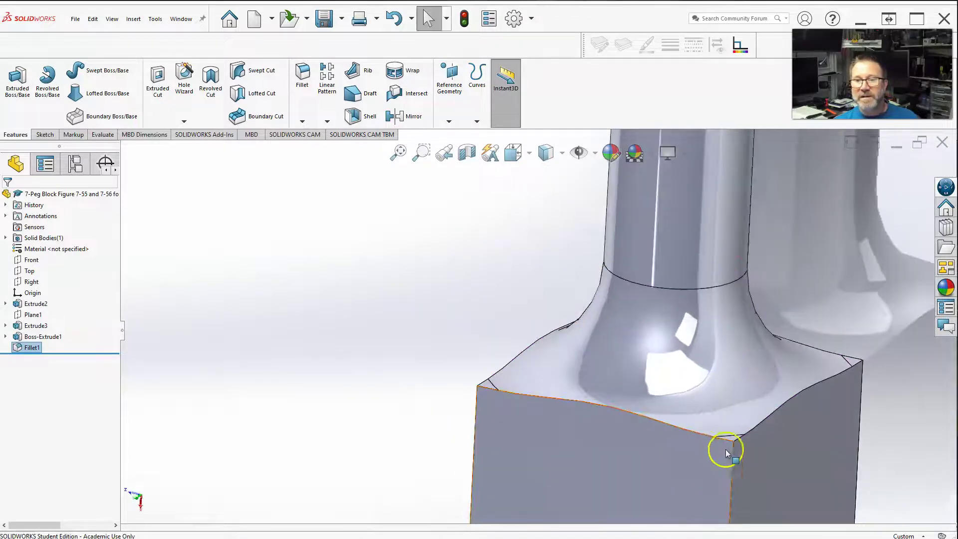